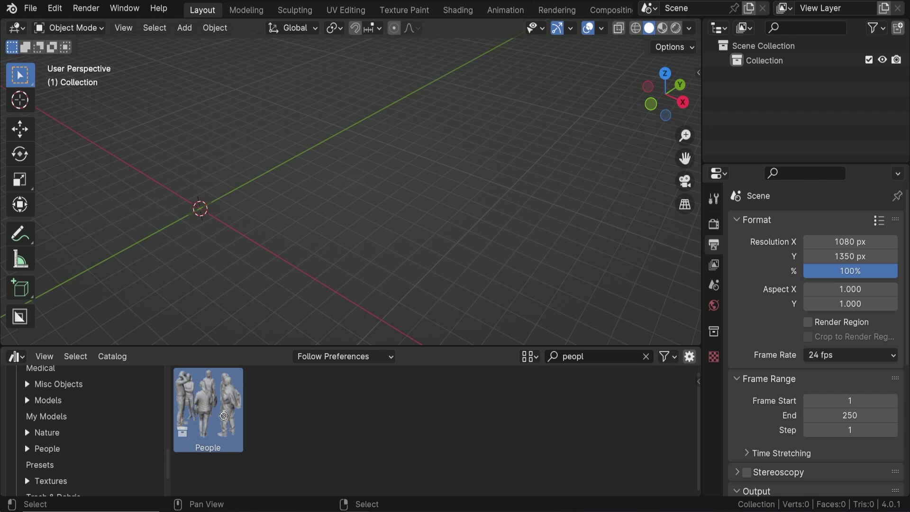
Step: Drop the People collection asset from the Asset Browser into the 3D Viewport
drag(224, 411, 316, 206)
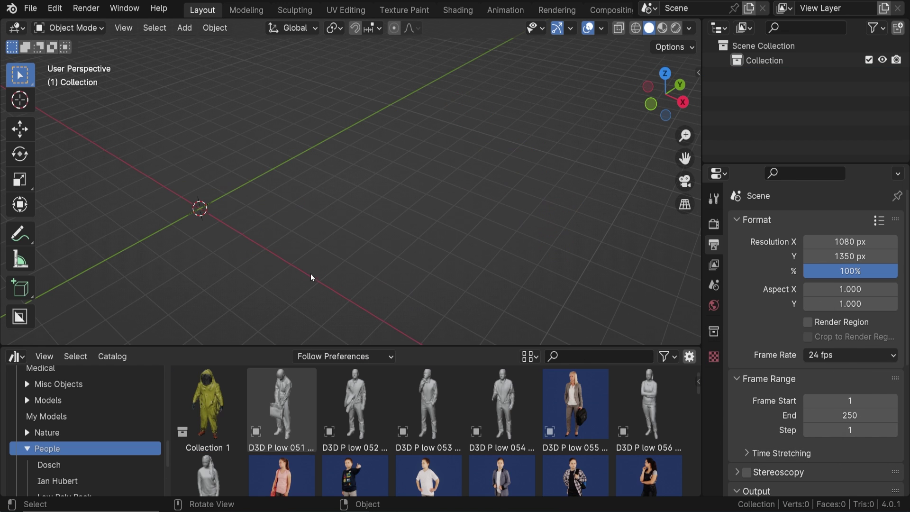
Step: Place five individual person figures, then select a 4B wall panel to check its 50', -50', 10' offset
drag(280, 408, 320, 199)
drag(355, 407, 369, 204)
drag(428, 408, 410, 184)
drag(502, 408, 339, 284)
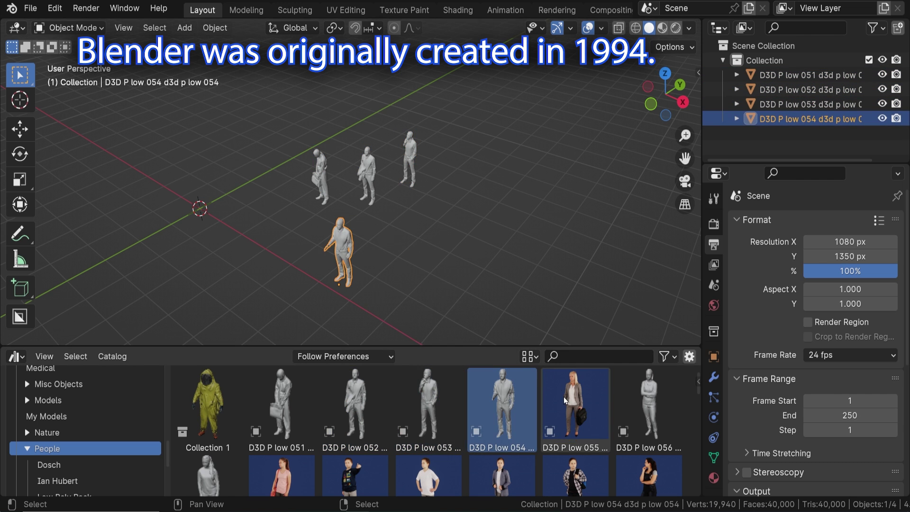
drag(565, 400, 449, 239)
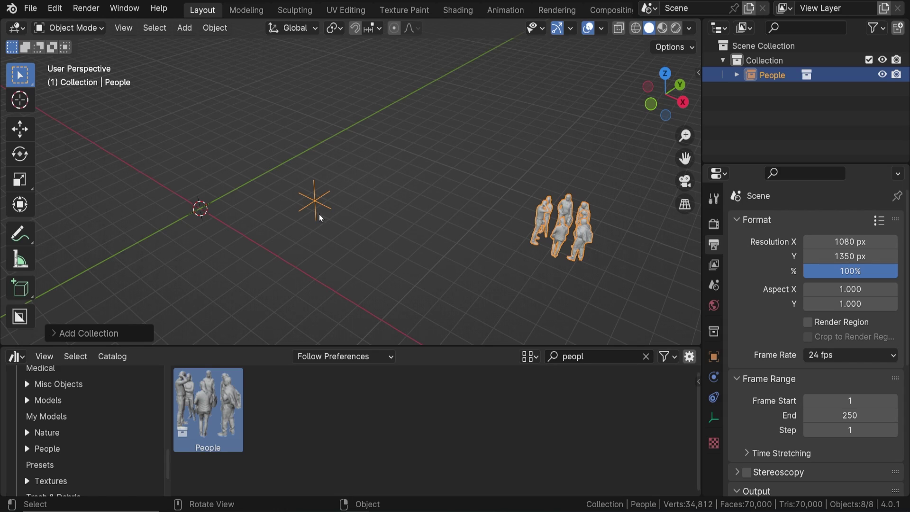
click(326, 221)
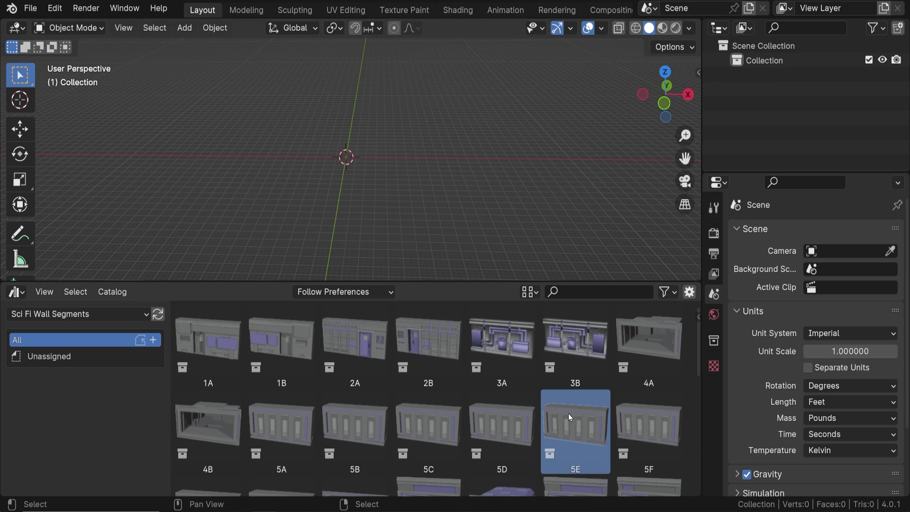
Step: Drop the 5E wall segment into the scene and orbit around it to see where it lands
drag(571, 417, 438, 122)
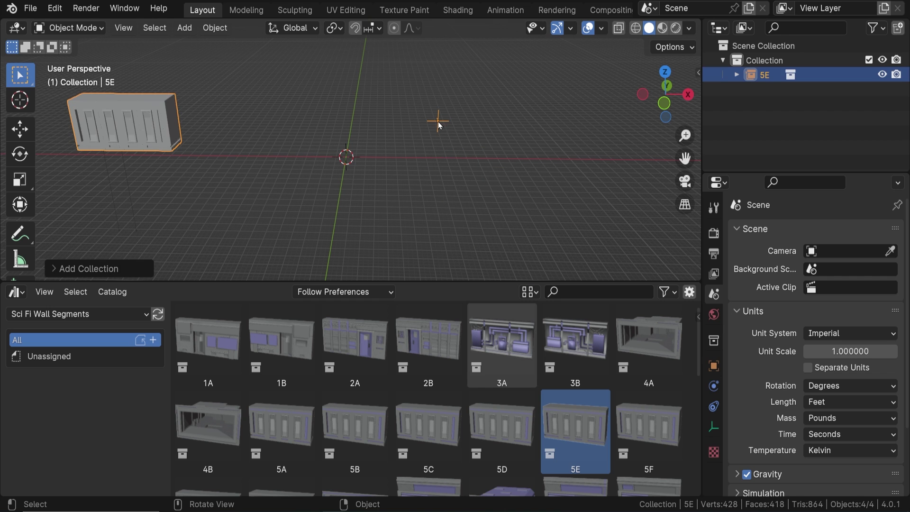
middle_drag(343, 257, 425, 29)
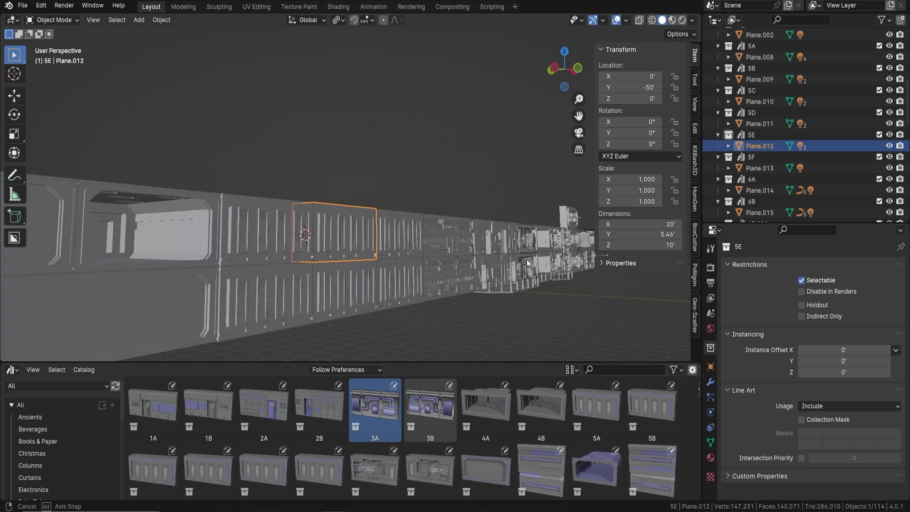
middle_drag(536, 258, 393, 311)
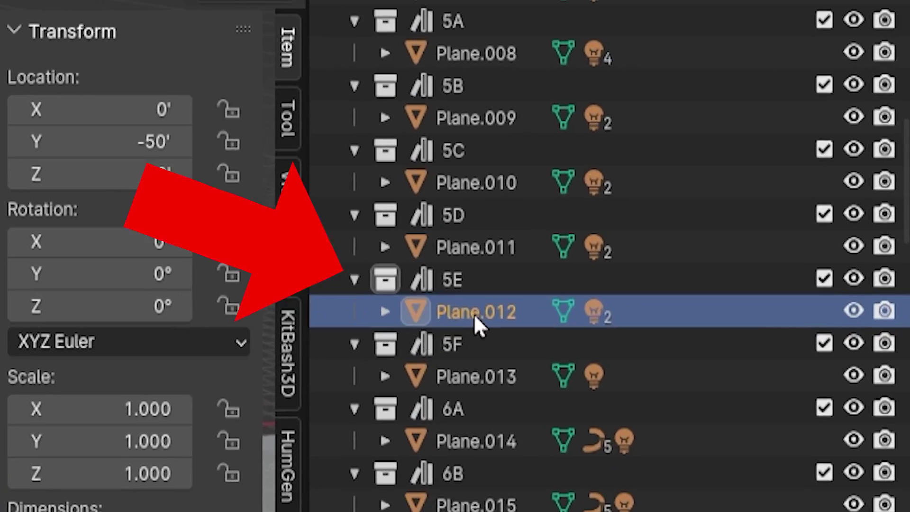
Step: Check collection 5E's 0', 0', 0' instance offset, then drop another 5E wall into the scene
click(481, 287)
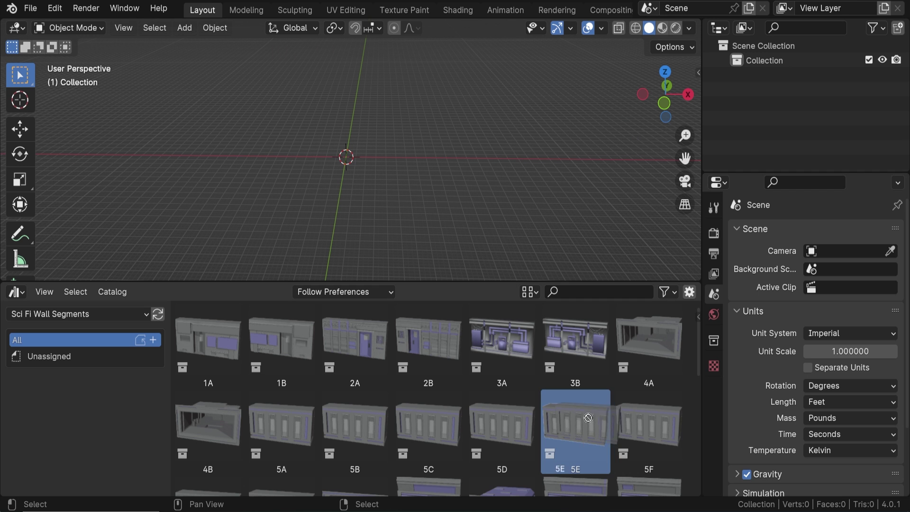
drag(592, 412, 438, 122)
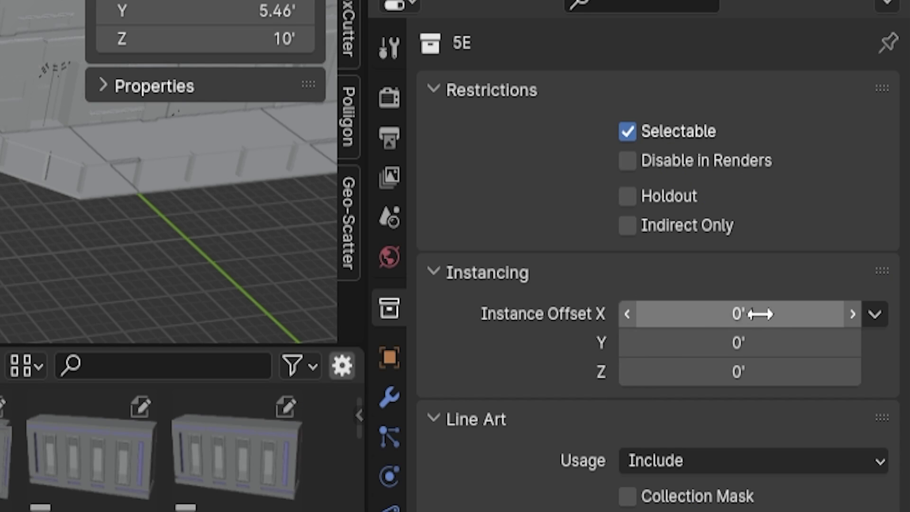
Step: Snap the 3D cursor to a wall panel and set 5E's offset from it (-90.424', -50.37', 14.866')
key(ctrl+alt+v)
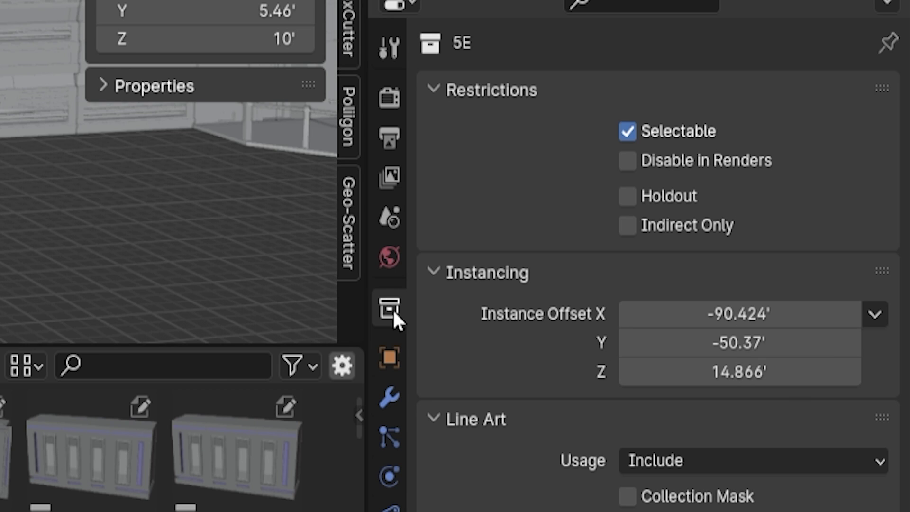
click(875, 314)
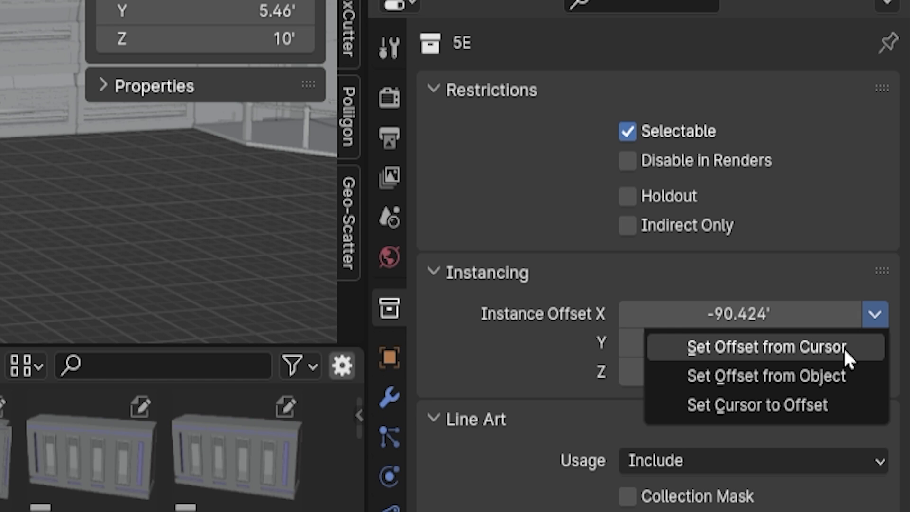
click(374, 223)
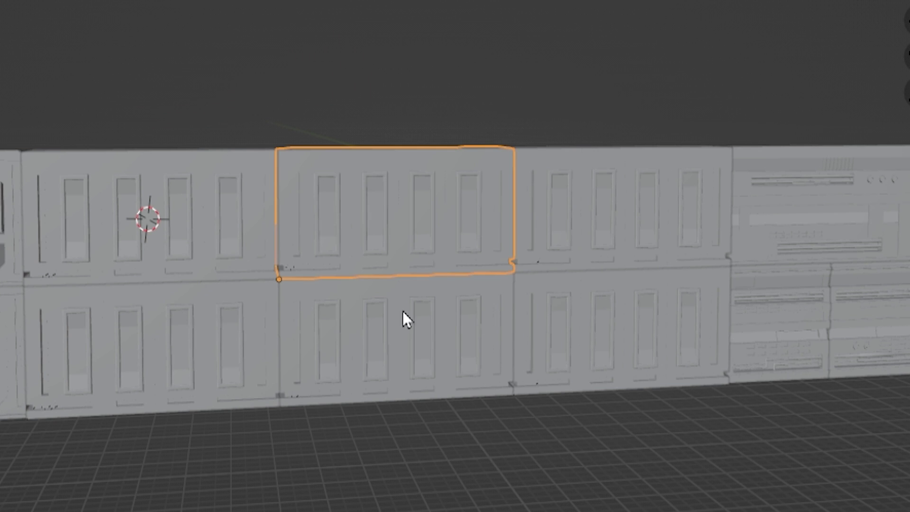
shift+right_click(395, 210)
scroll(394, 211, up, 1)
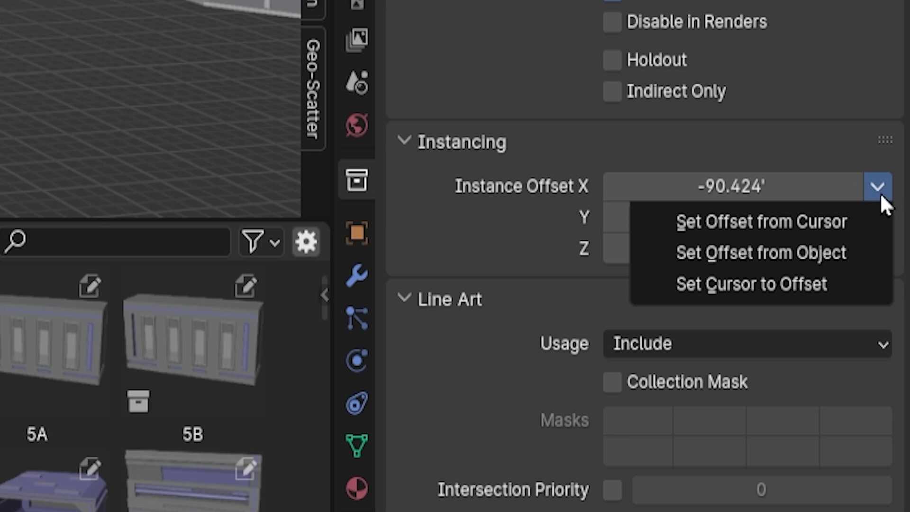
click(846, 223)
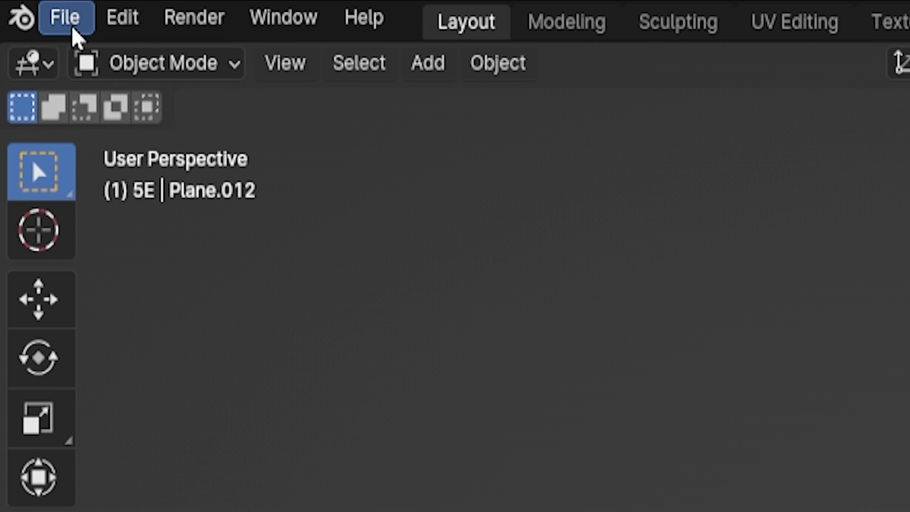
Step: Save the file, then drop the 5E wall into the empty scene and orbit to face it
click(74, 28)
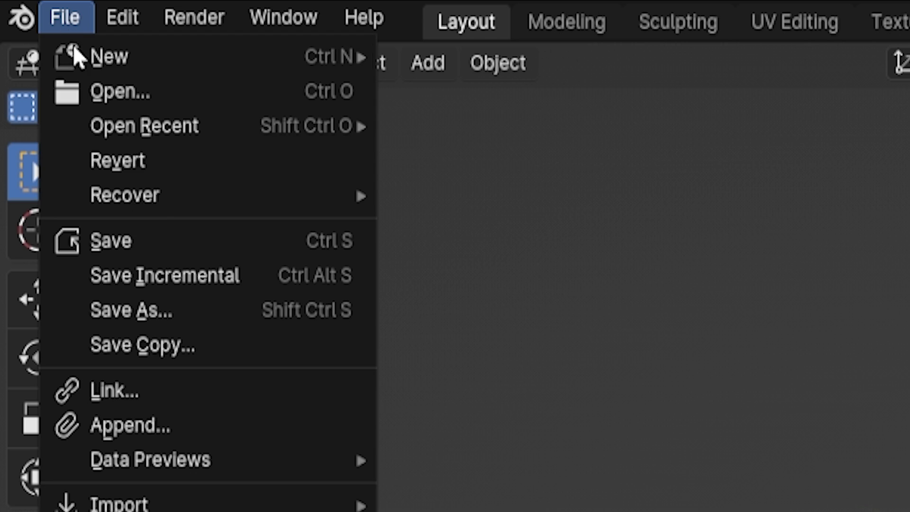
click(167, 252)
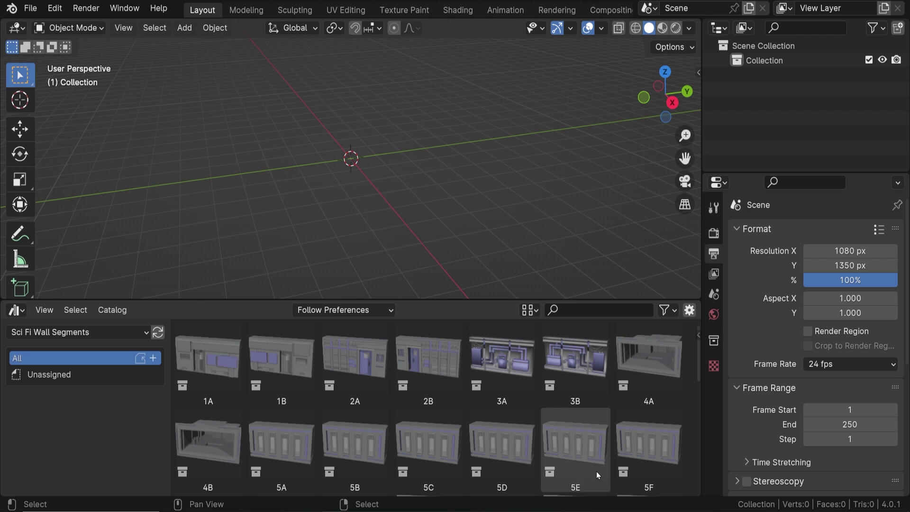
drag(596, 471, 426, 122)
middle_drag(420, 147, 604, 219)
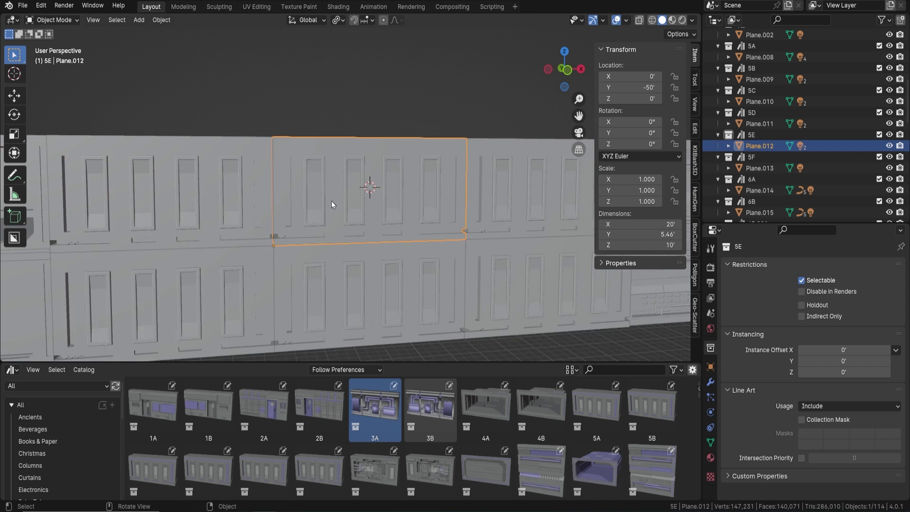
scroll(331, 200, up, 1)
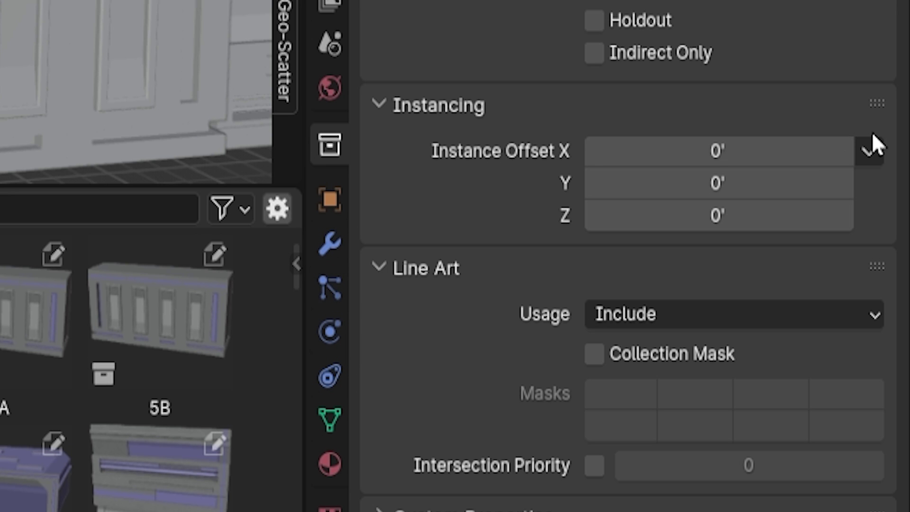
Step: Select the wall object and collection 5E, then set the offset from the object to -80', -50.367', 10'
click(896, 349)
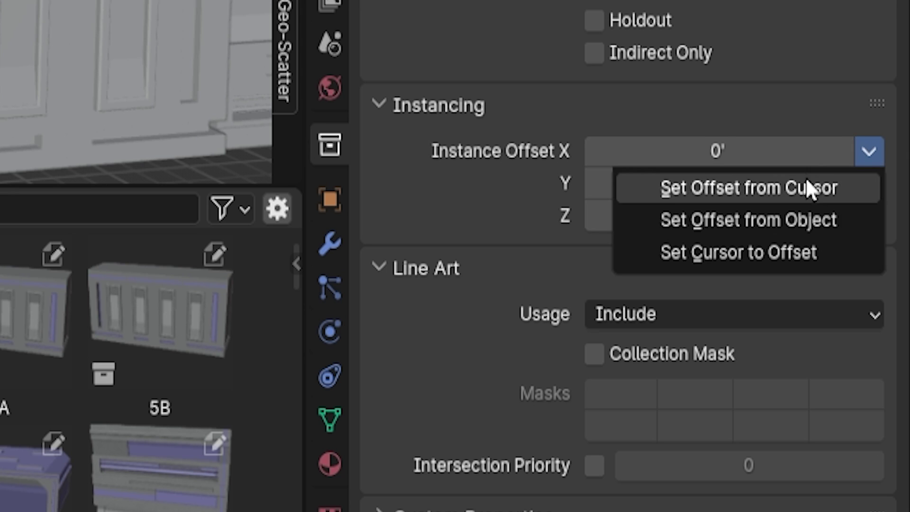
click(817, 220)
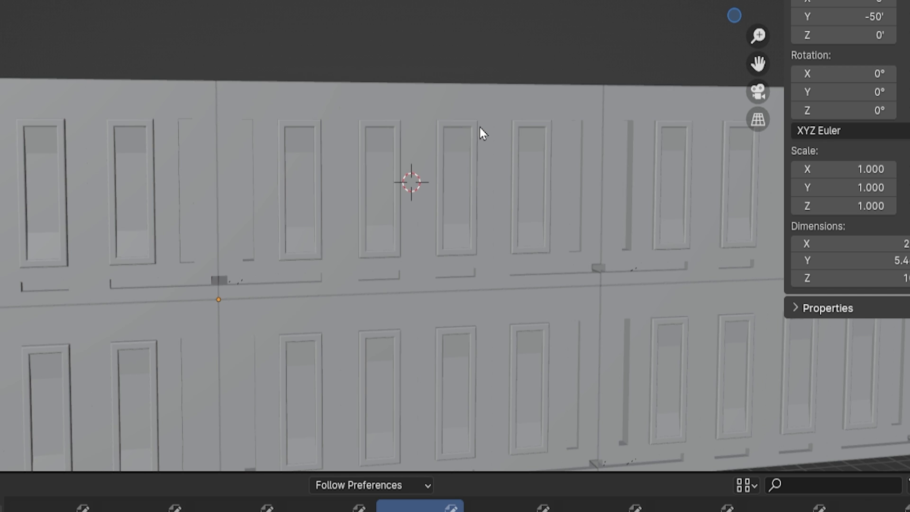
click(479, 134)
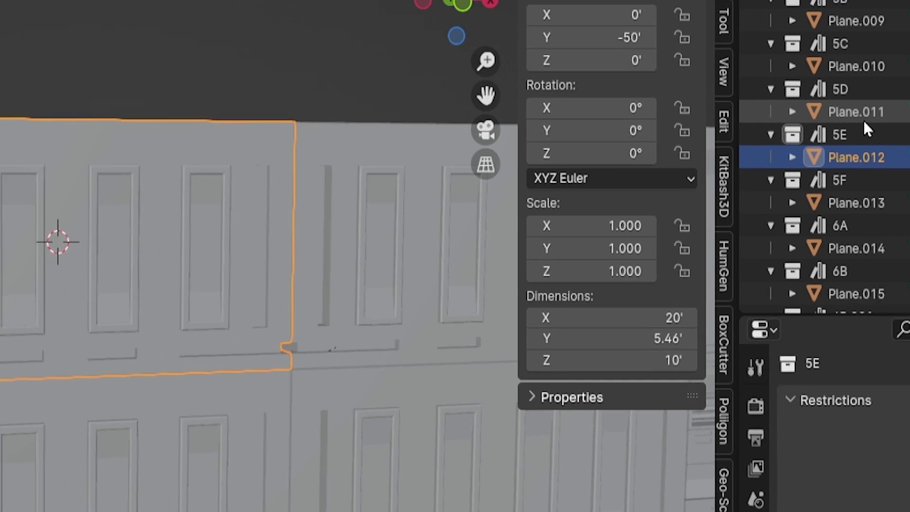
click(869, 135)
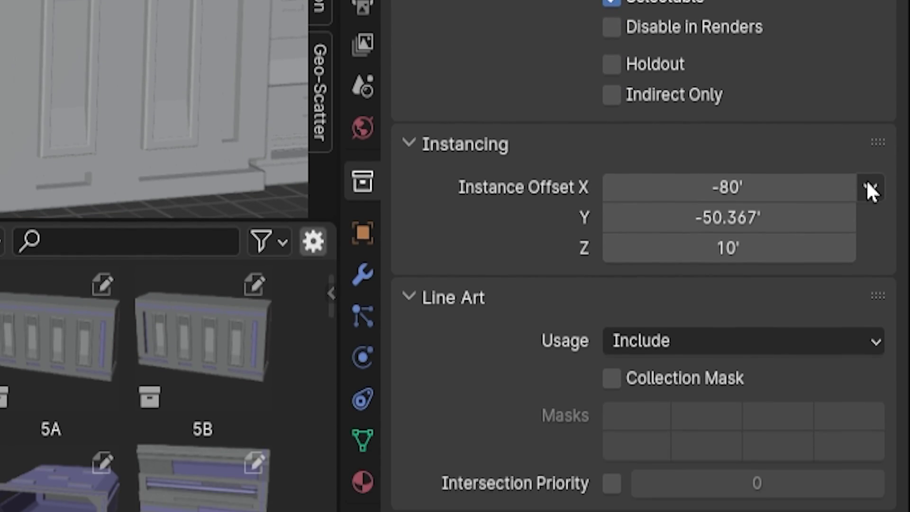
click(871, 190)
click(782, 254)
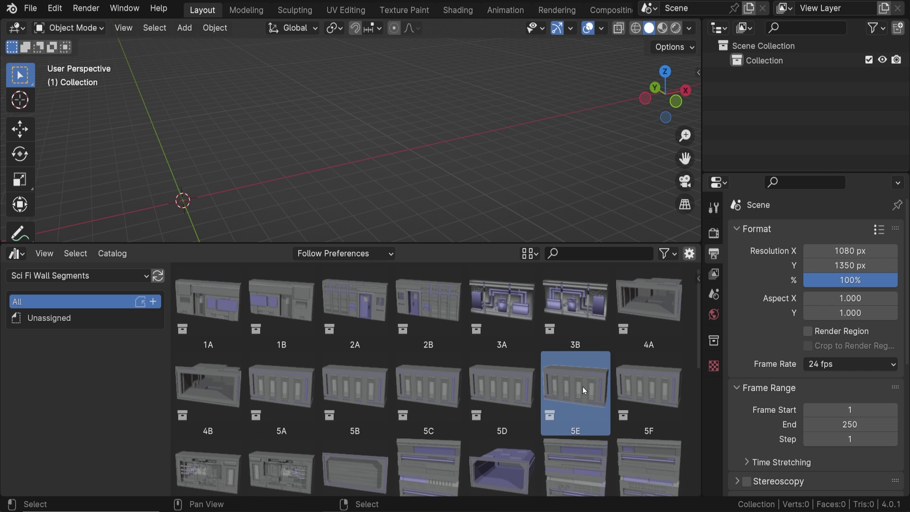
Step: Drop a 5E wall into the scene and set its collection offset from the wall object
drag(582, 386, 391, 145)
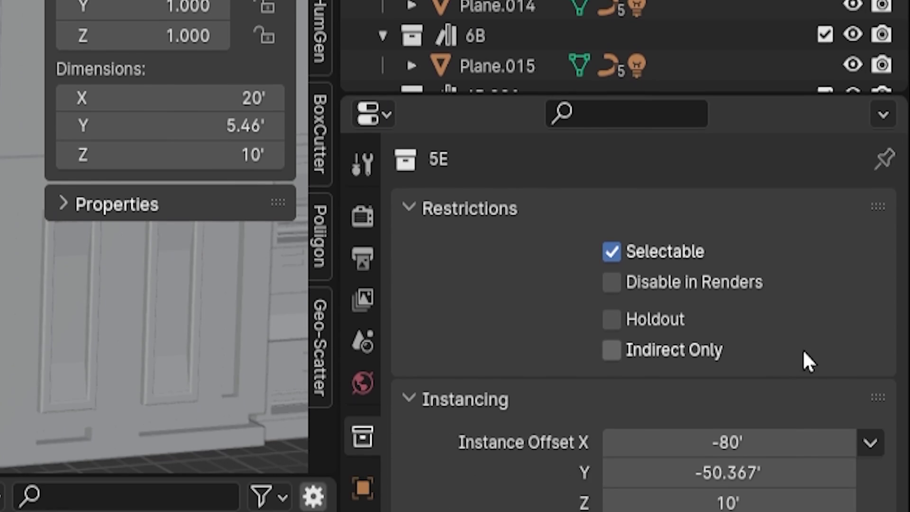
click(870, 168)
click(839, 232)
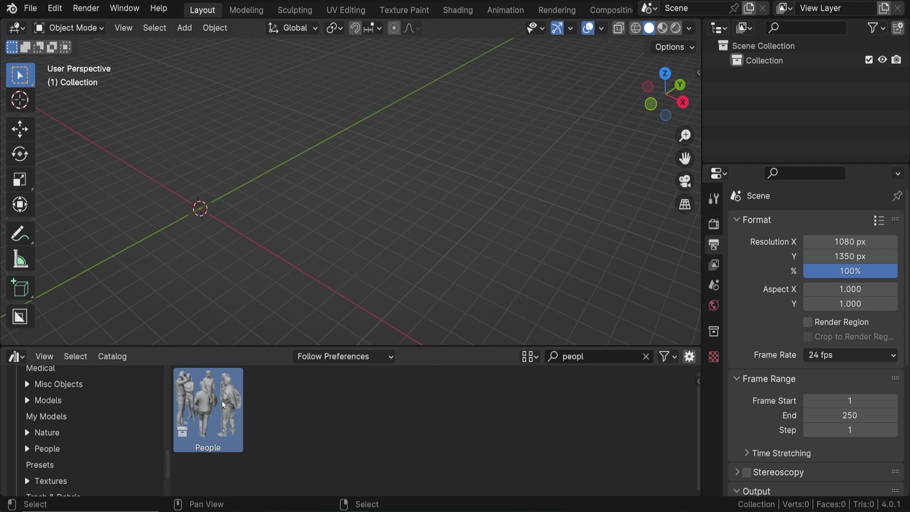
Step: Drop the People collection into the viewport again to check where its figures land
drag(222, 419, 317, 205)
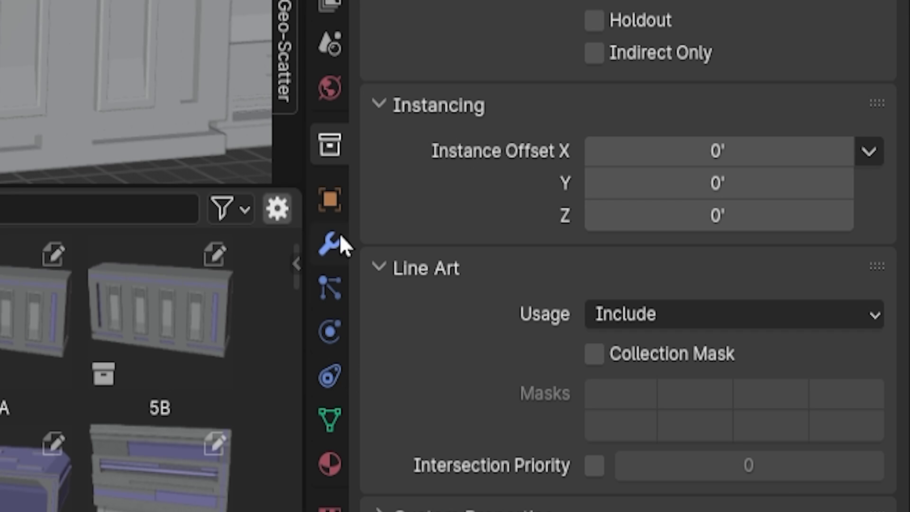
Step: Apply Set Offset from Object to the wall collection, giving -80', -50.367', 10'
click(870, 151)
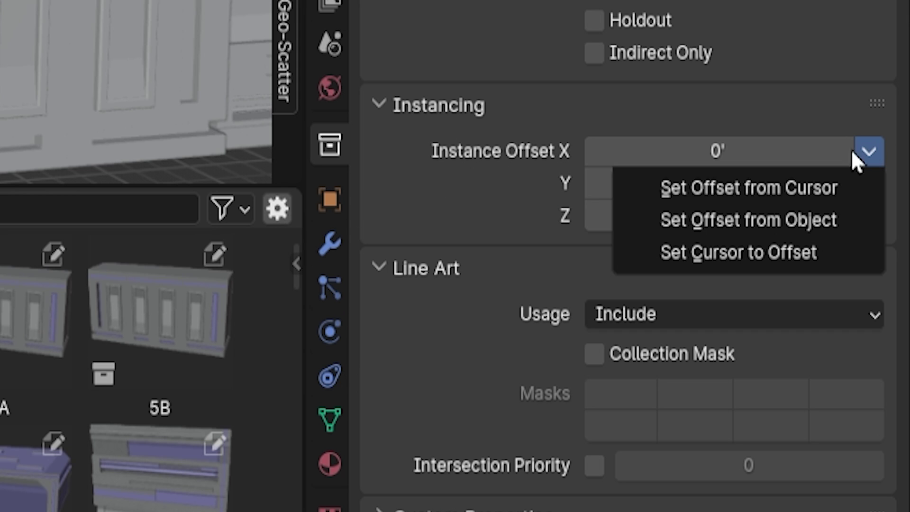
click(818, 220)
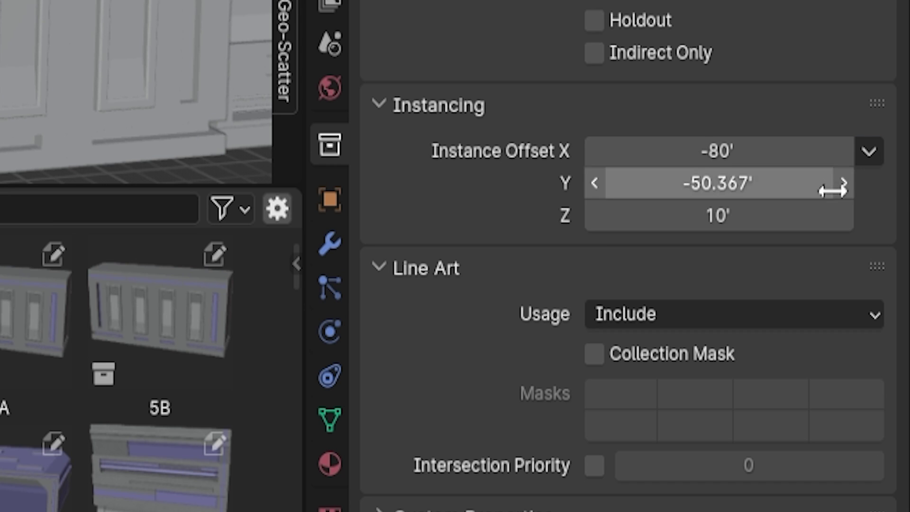